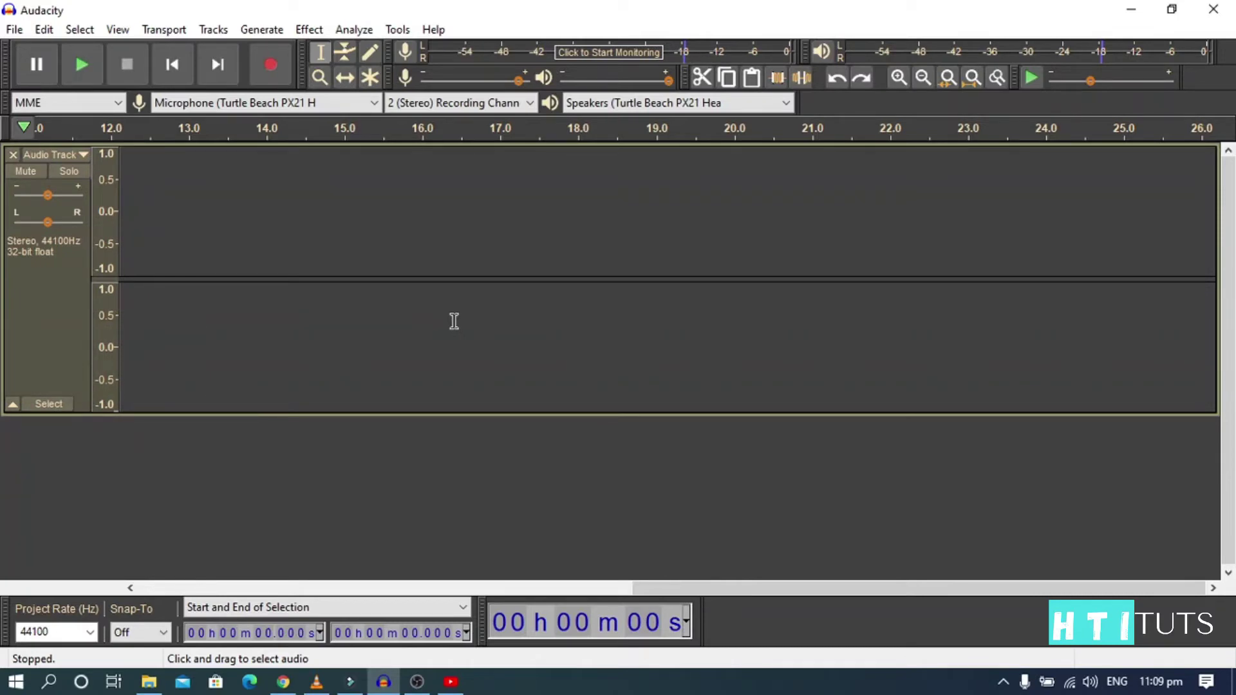
Step: Start recording with R and speak a roughly 20-second voice take
key(r)
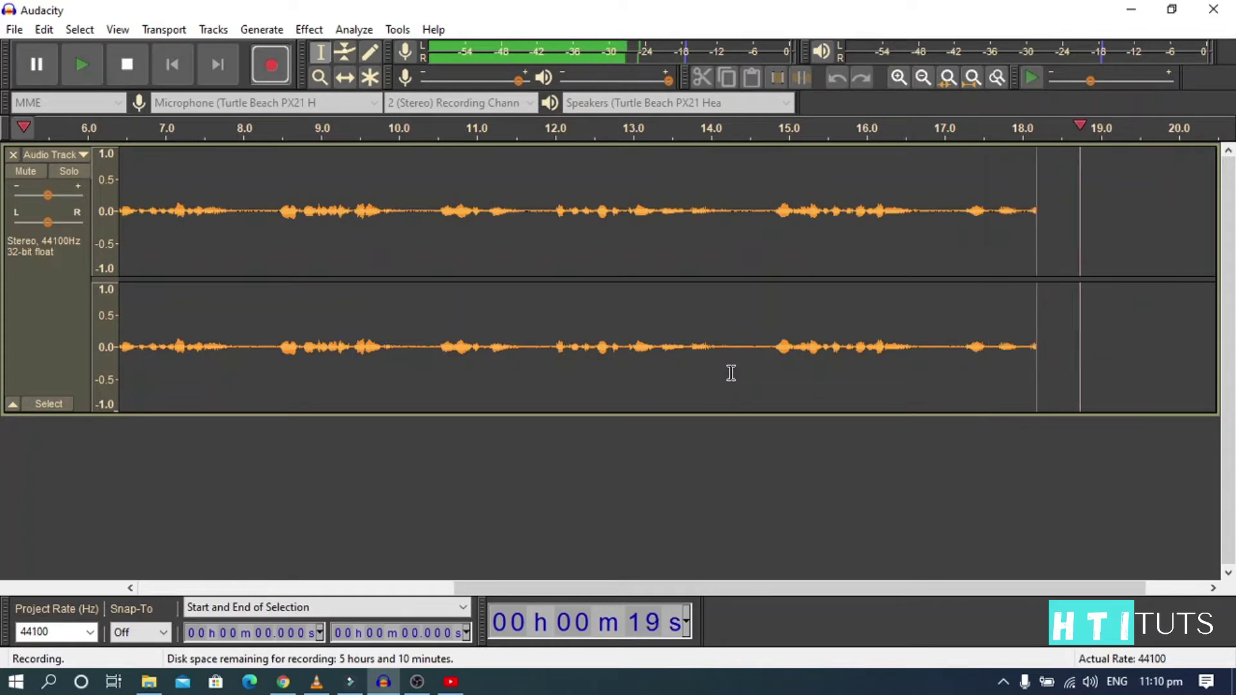
Step: Stop the recording, select the whole track and apply the Compressor effect
click(127, 65)
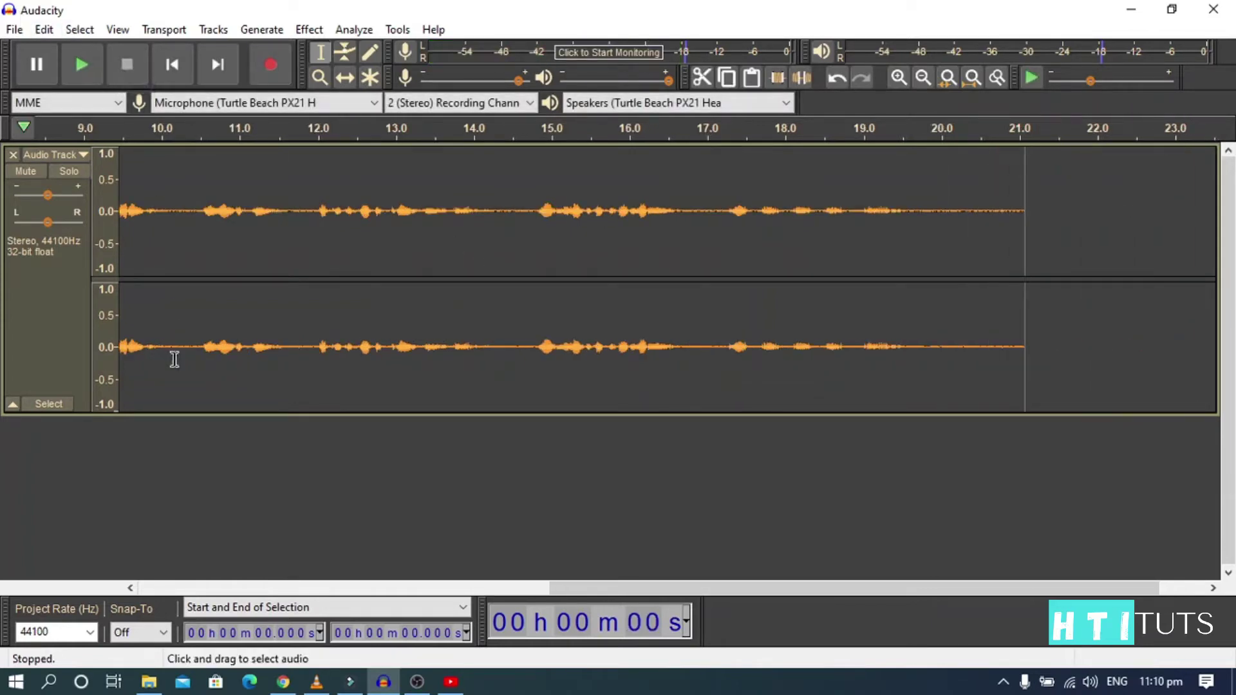
click(44, 312)
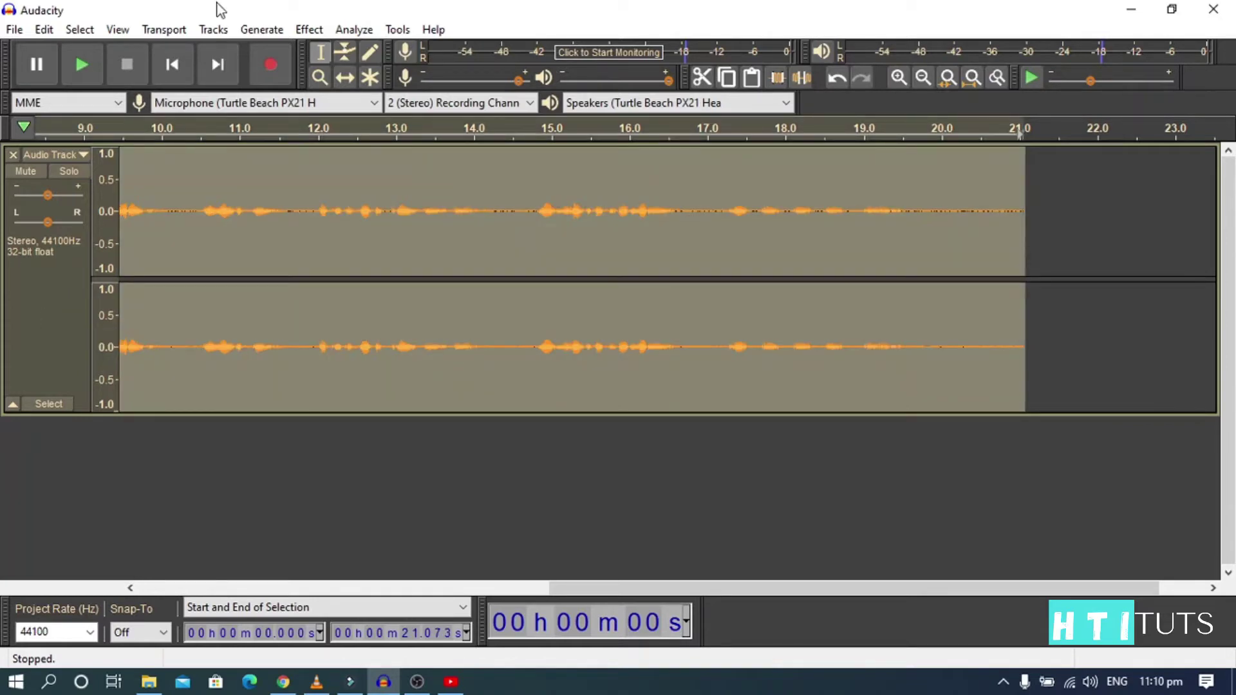
click(309, 30)
click(417, 169)
click(656, 537)
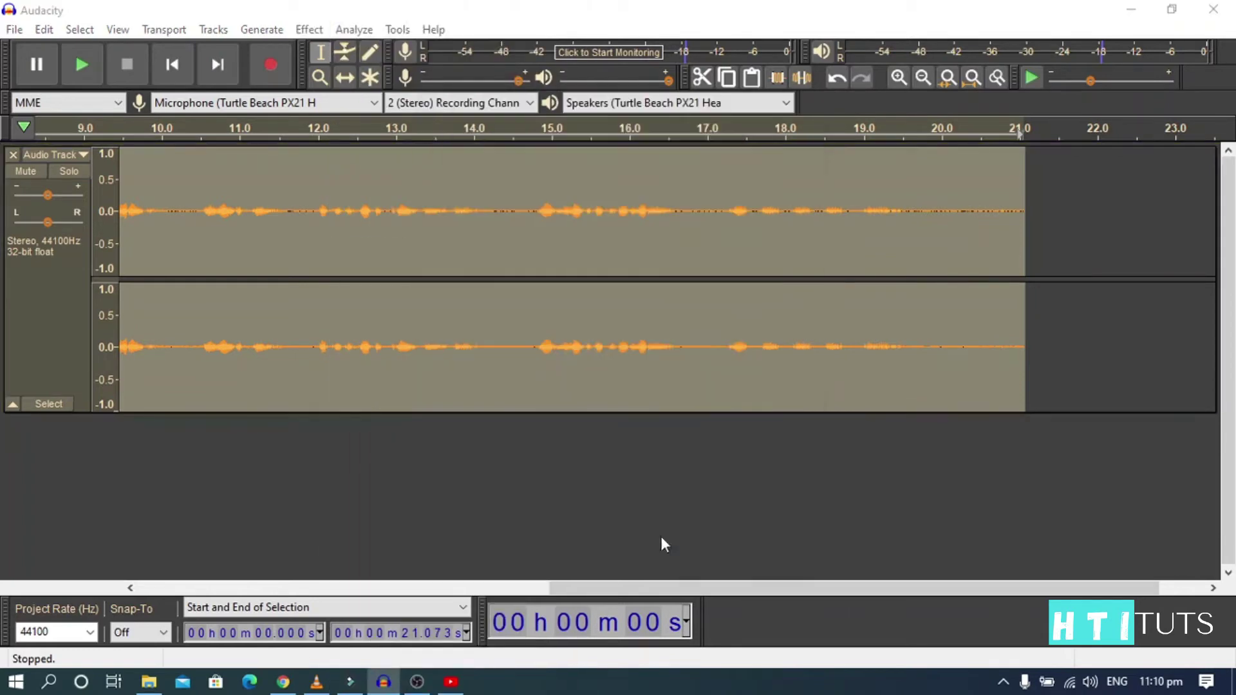
Step: Apply the Limiter to the selected take at -4 dB
click(309, 30)
scroll(459, 389, down, 4)
click(412, 513)
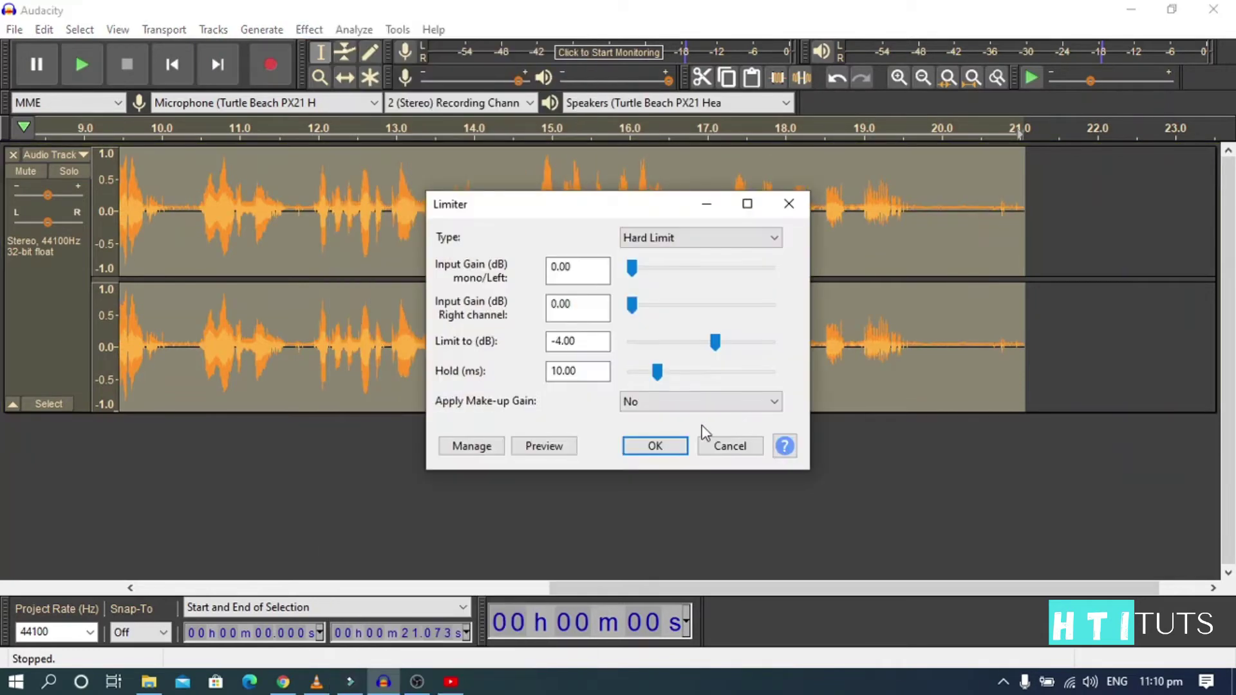
click(652, 442)
Step: Apply a Filter Curve using the Bass Boost preset, lowered to about 3 dB
click(309, 30)
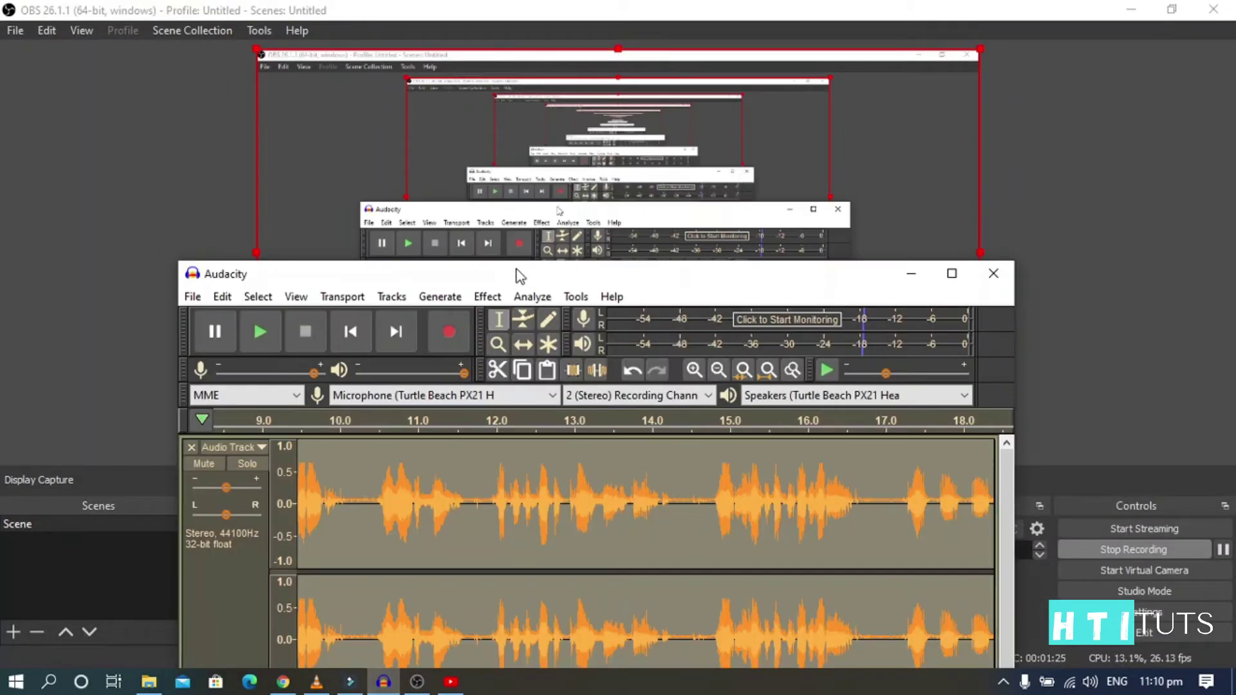
double_click(549, 280)
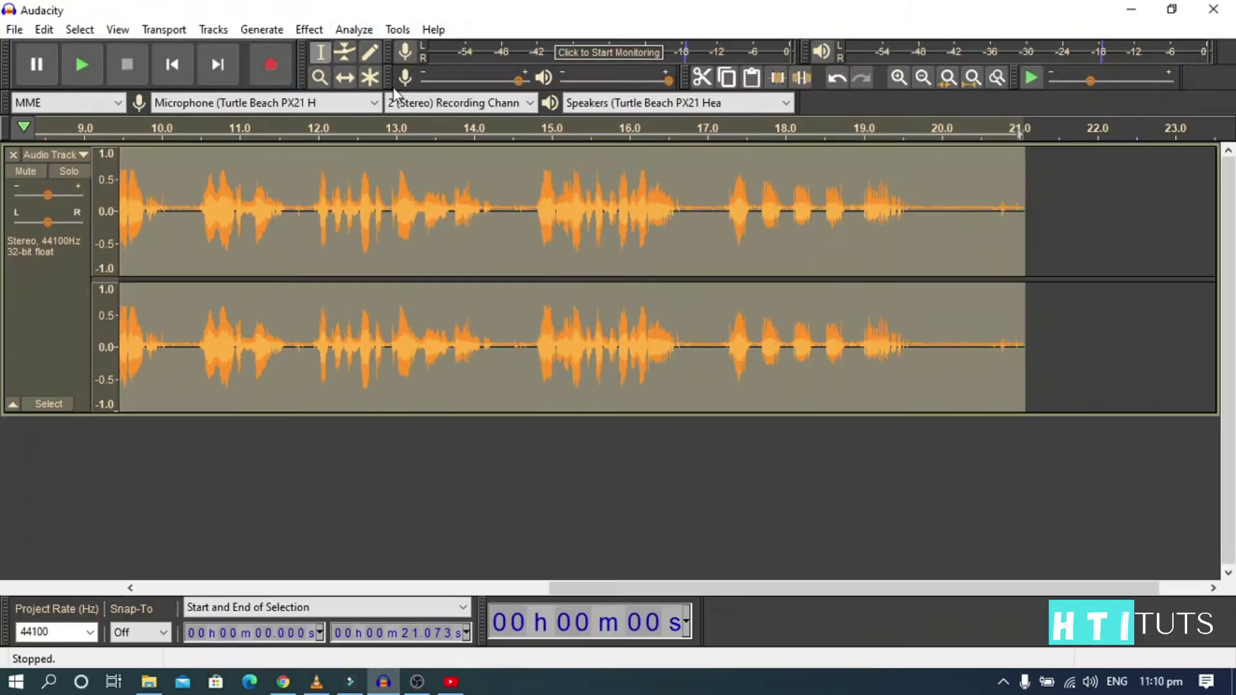
click(293, 30)
click(427, 69)
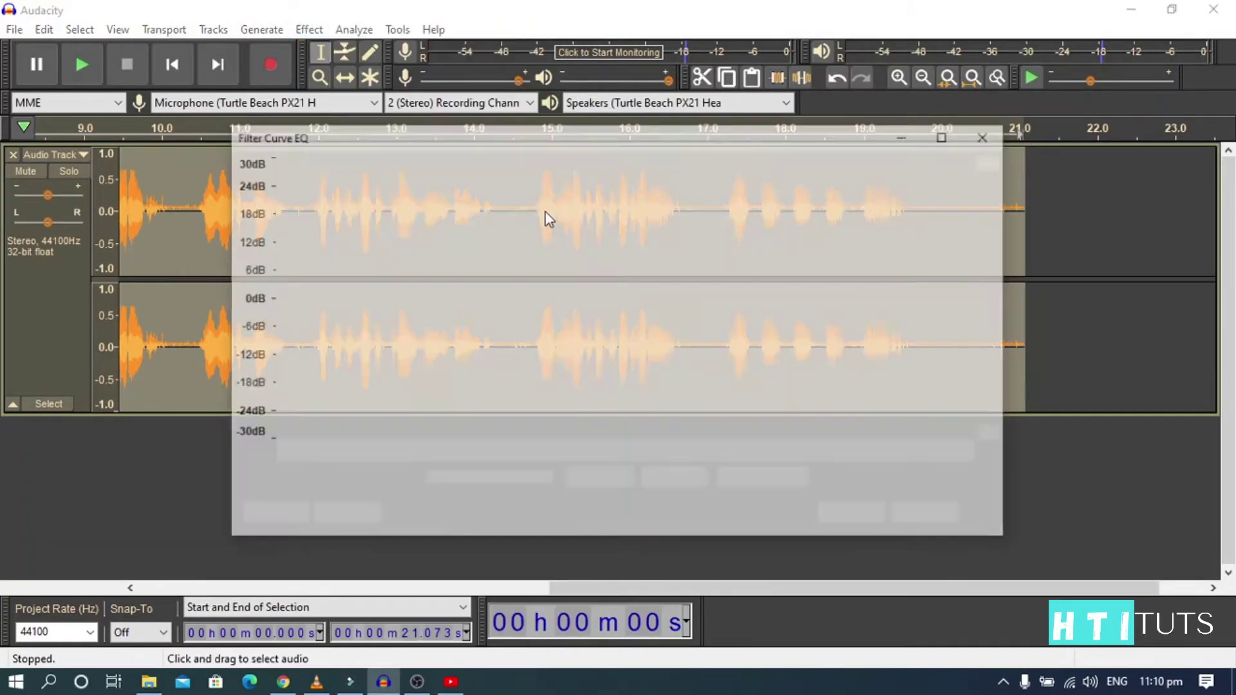
drag(217, 117, 182, 91)
click(225, 516)
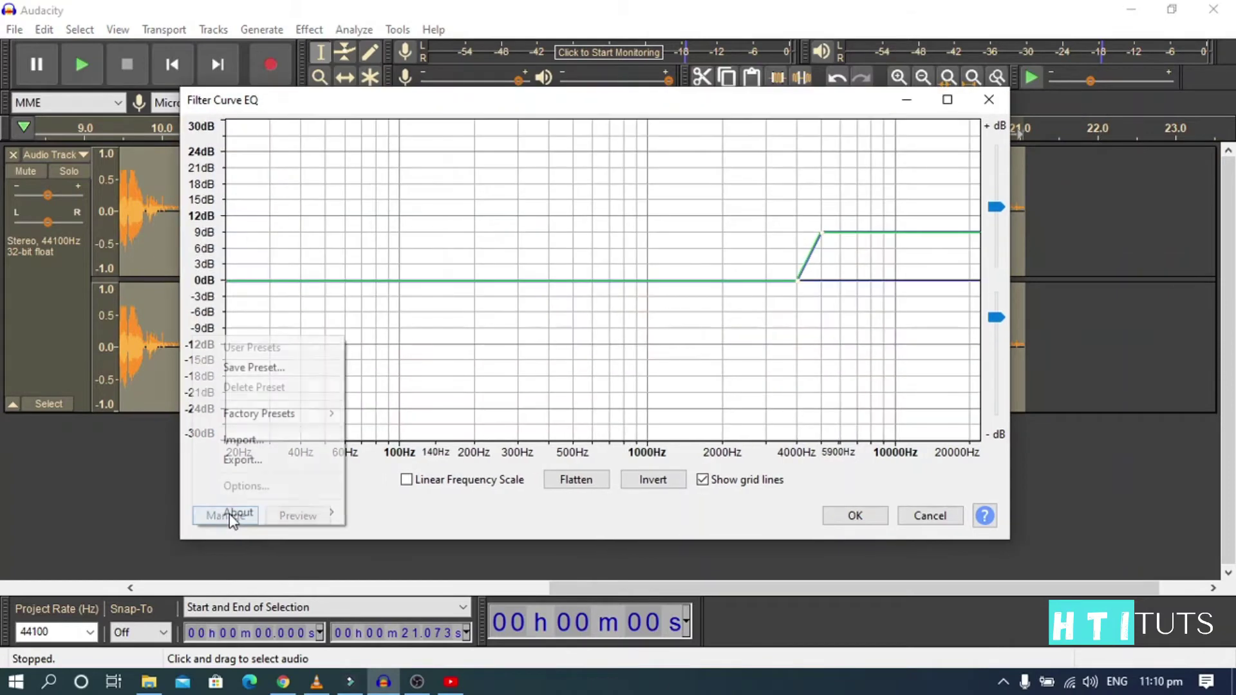
mouse_move(290, 411)
click(406, 481)
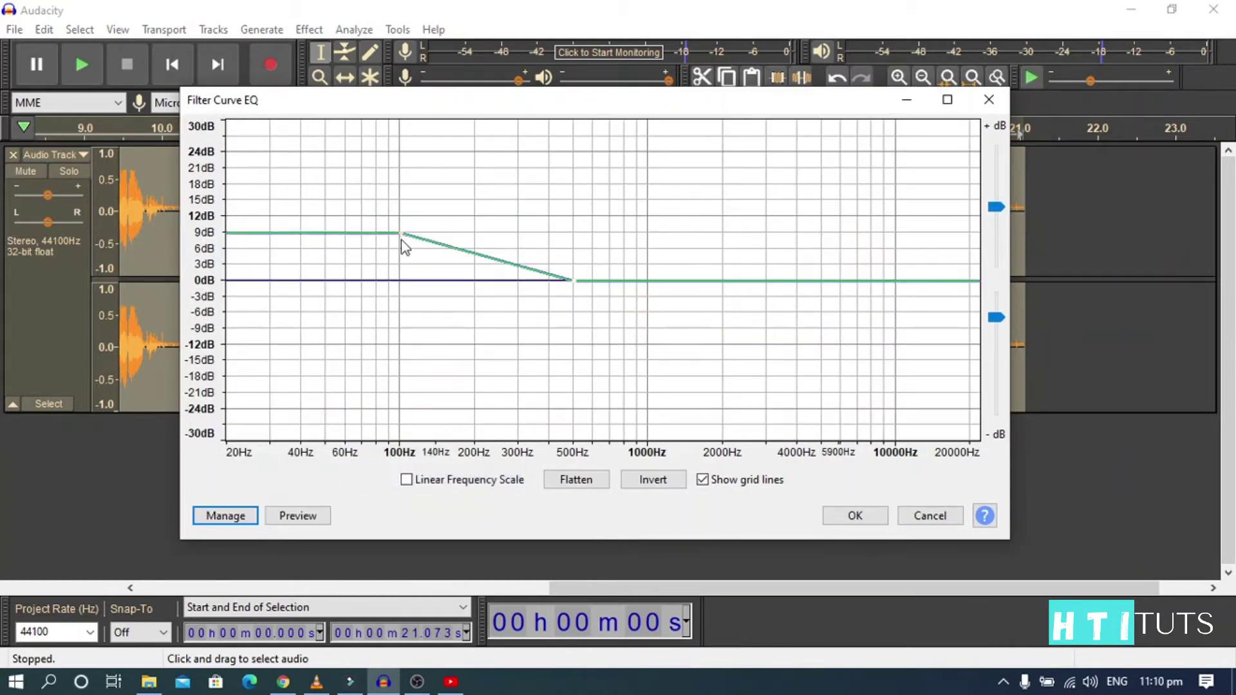
drag(402, 241, 399, 264)
click(843, 514)
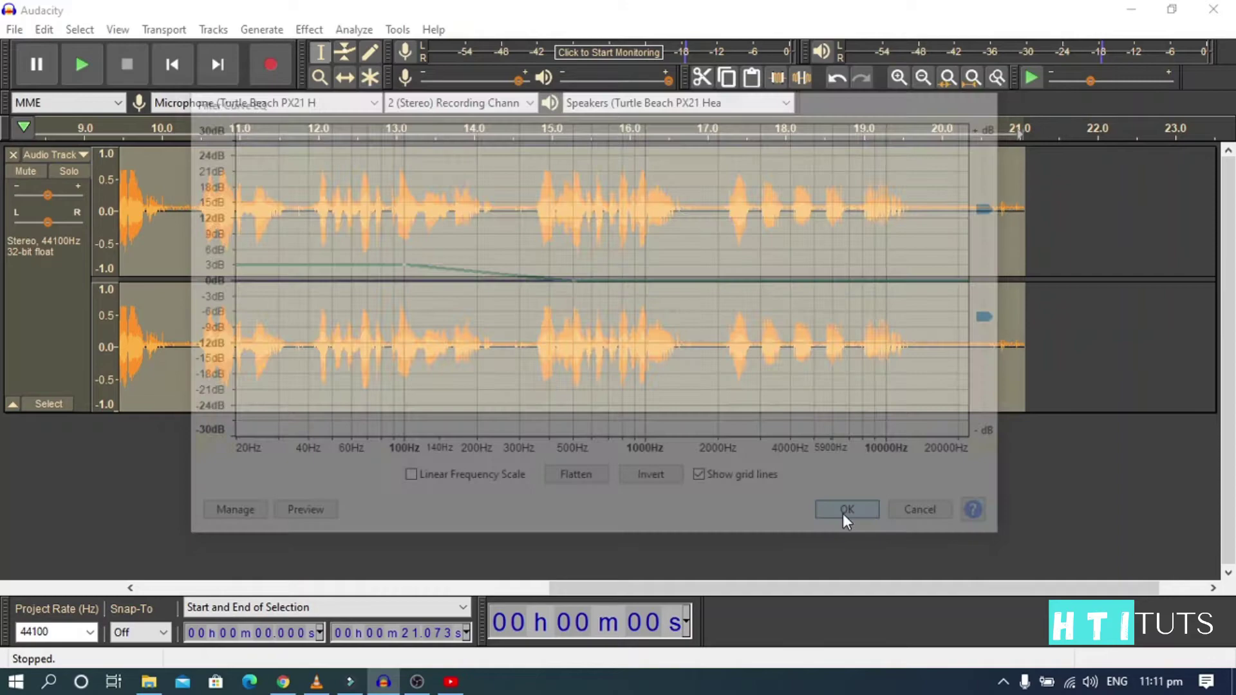
Step: Apply a Filter Curve with the Treble Boost preset to the track
click(308, 29)
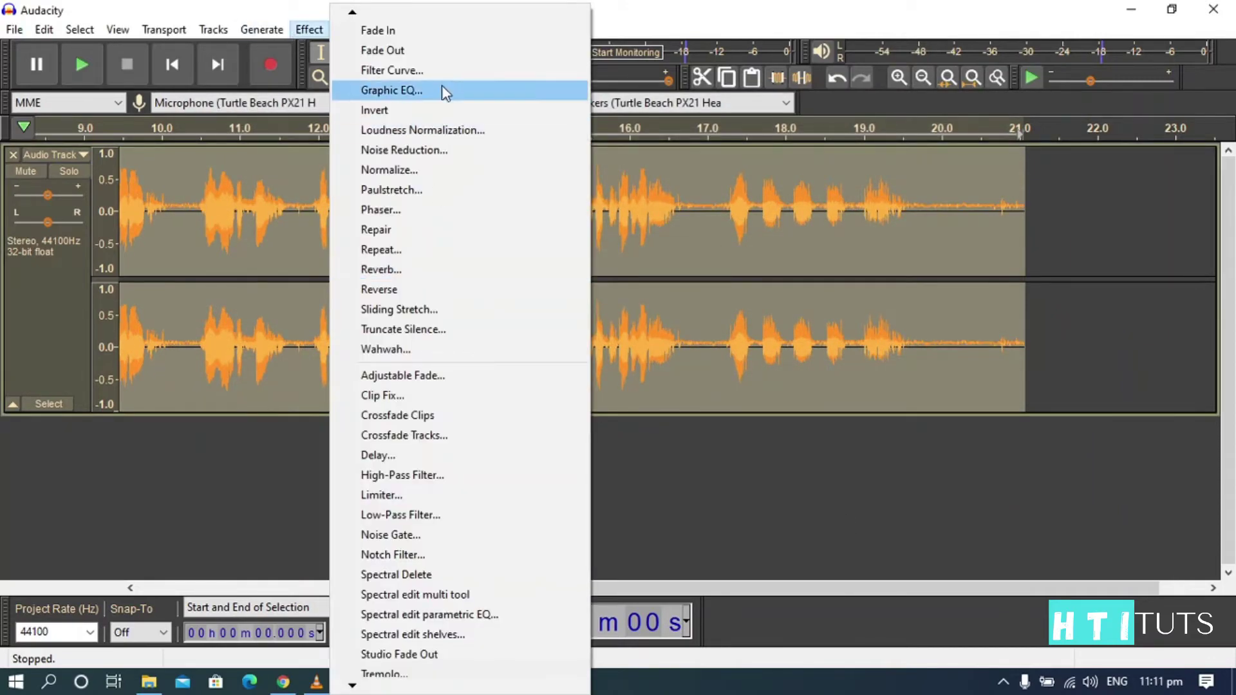
click(386, 89)
click(271, 519)
mouse_move(380, 418)
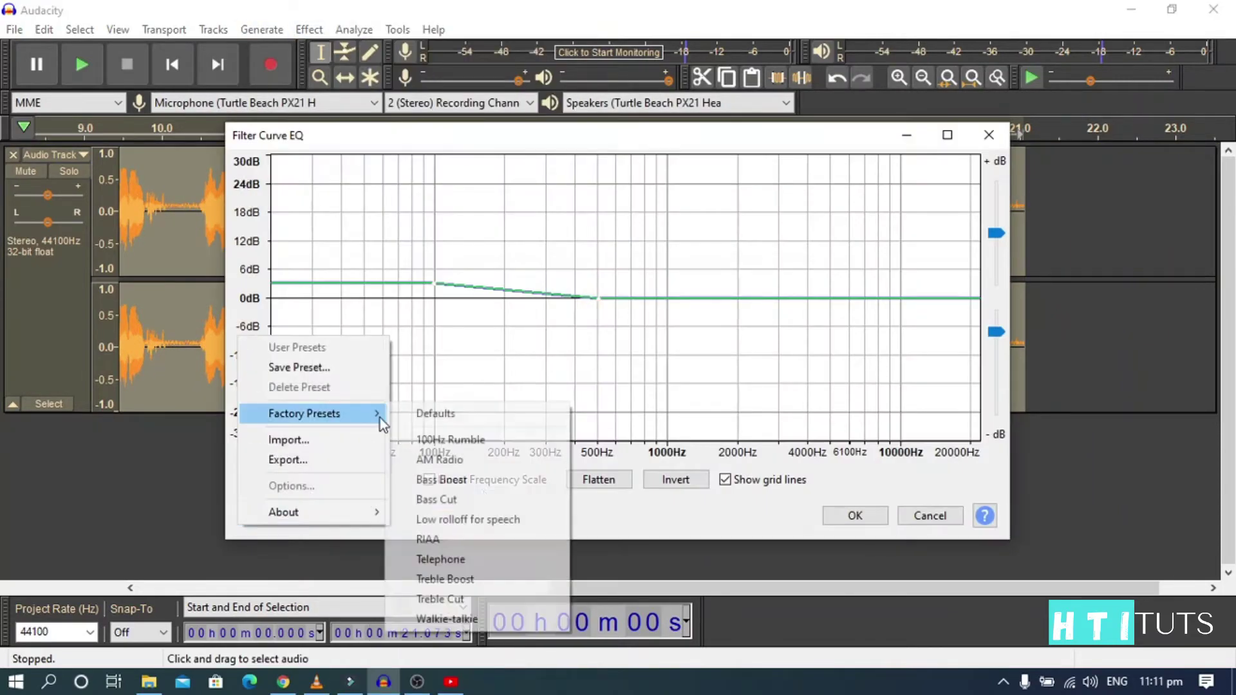
click(475, 576)
click(836, 517)
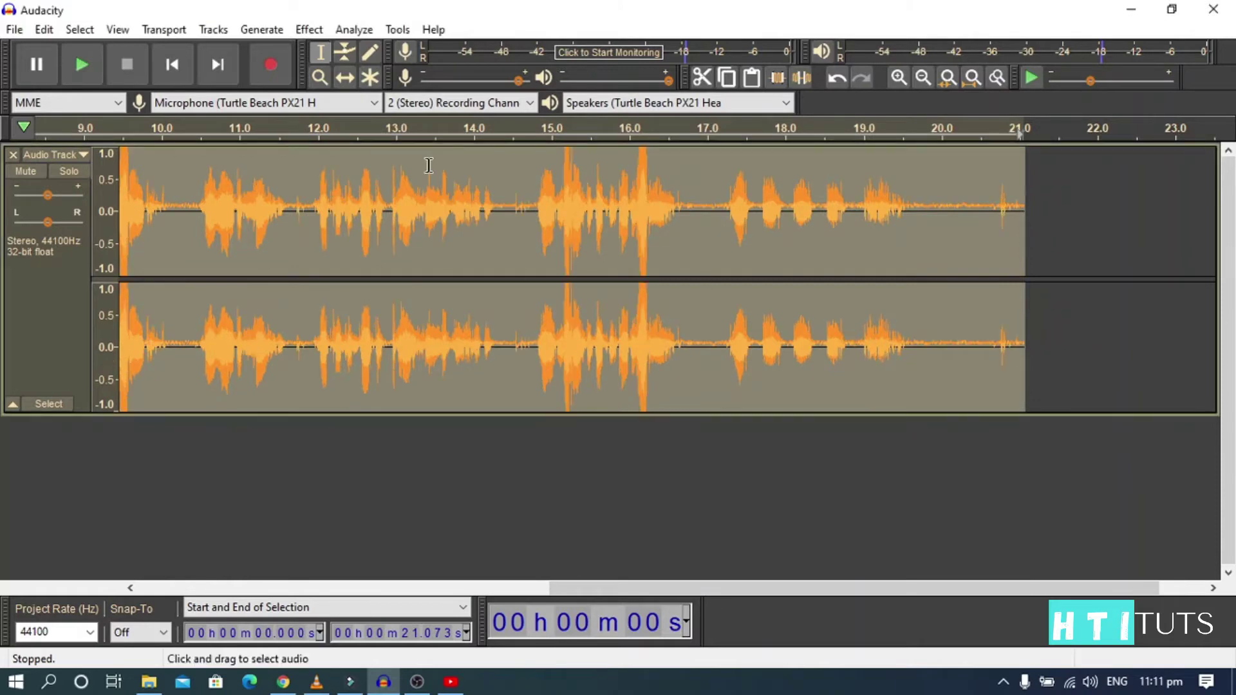
Step: Capture a Noise Reduction profile from the first 2.3 seconds of background noise
click(172, 64)
drag(302, 213, 120, 213)
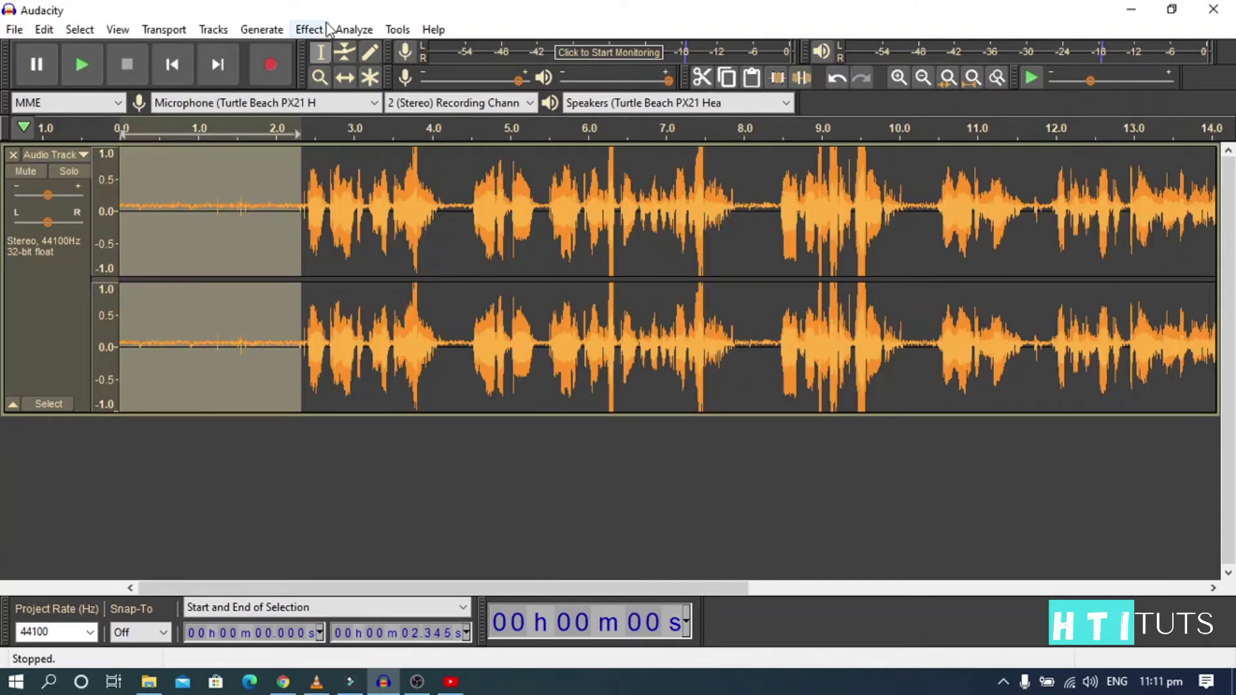
click(308, 29)
click(404, 149)
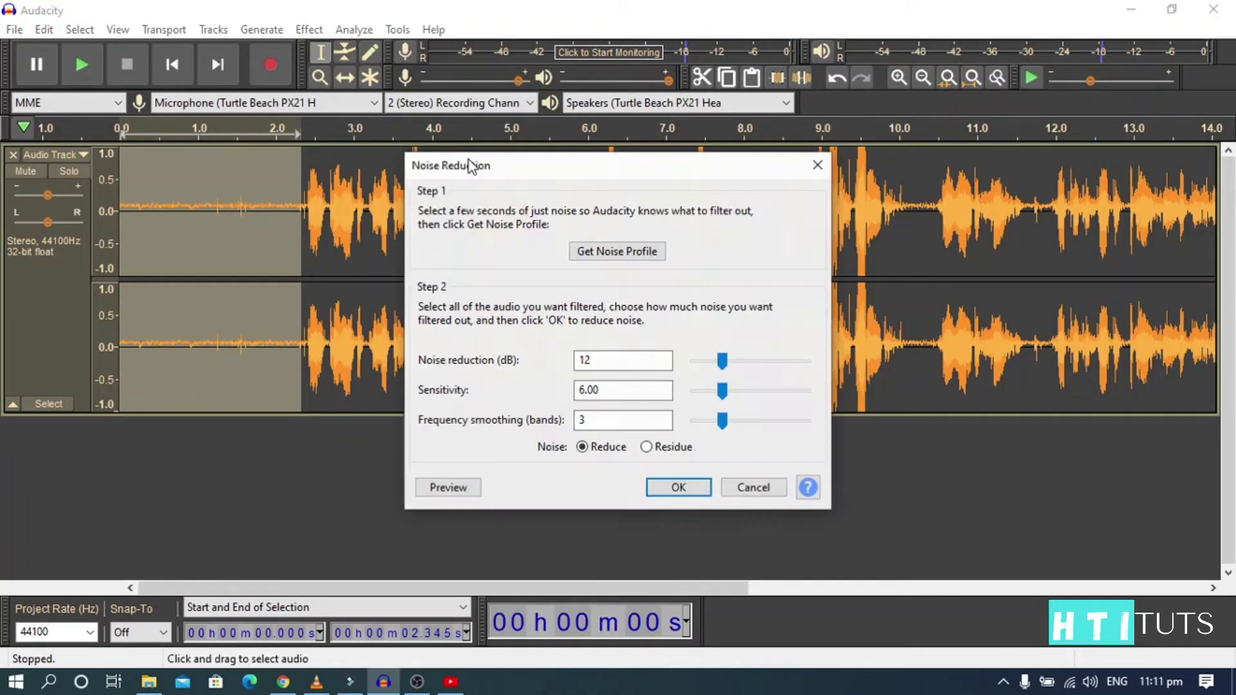
click(634, 250)
Step: Apply Noise Reduction (12 dB, sensitivity 6.00, smoothing 3) to the whole take
click(315, 33)
click(404, 150)
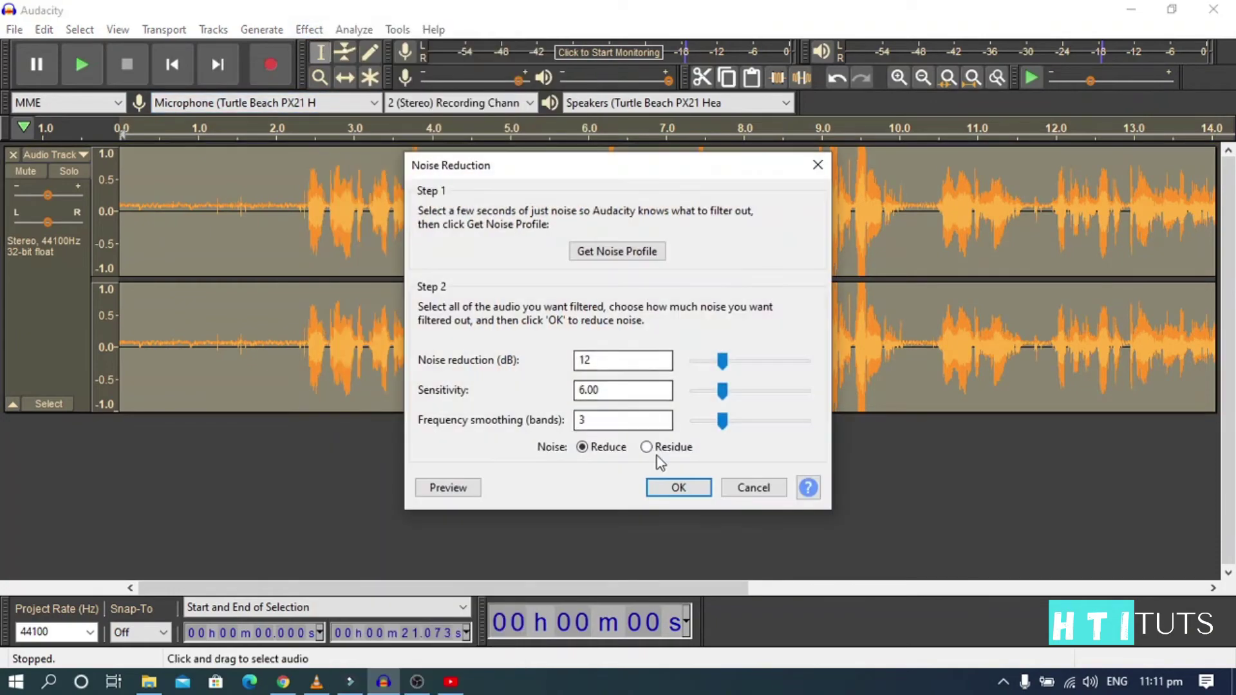
click(662, 482)
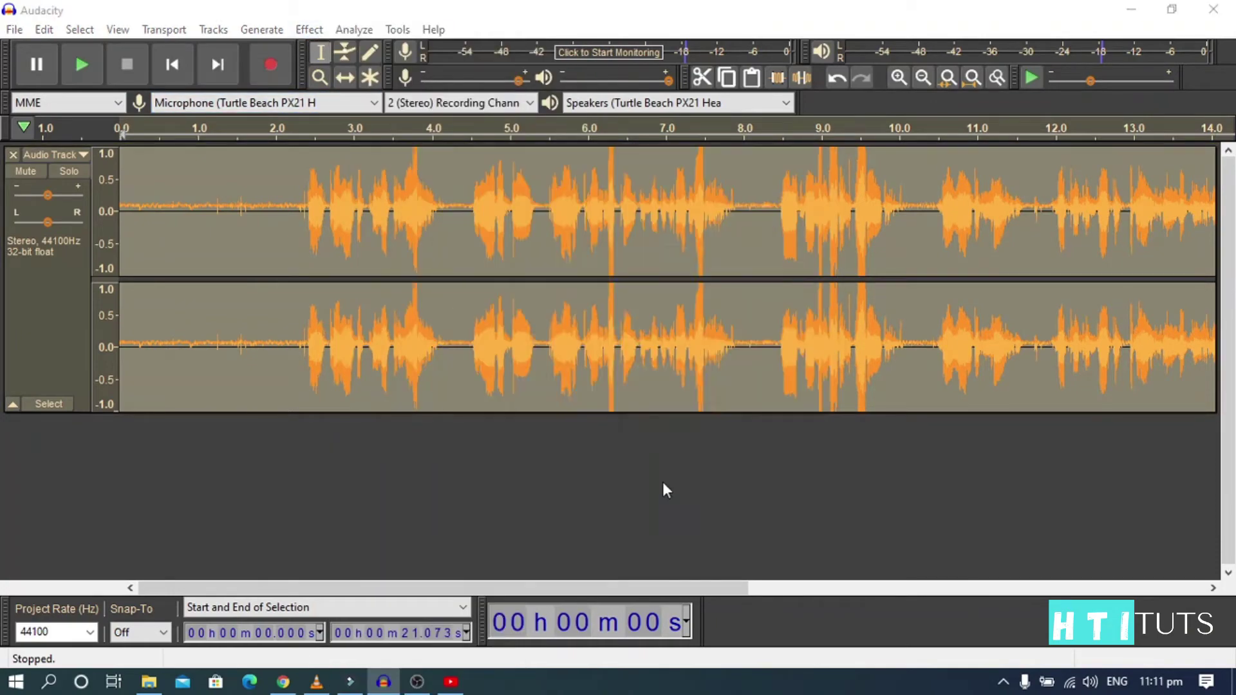
Step: Return to the start of the recording and close the Effect menu unused
click(170, 64)
click(310, 29)
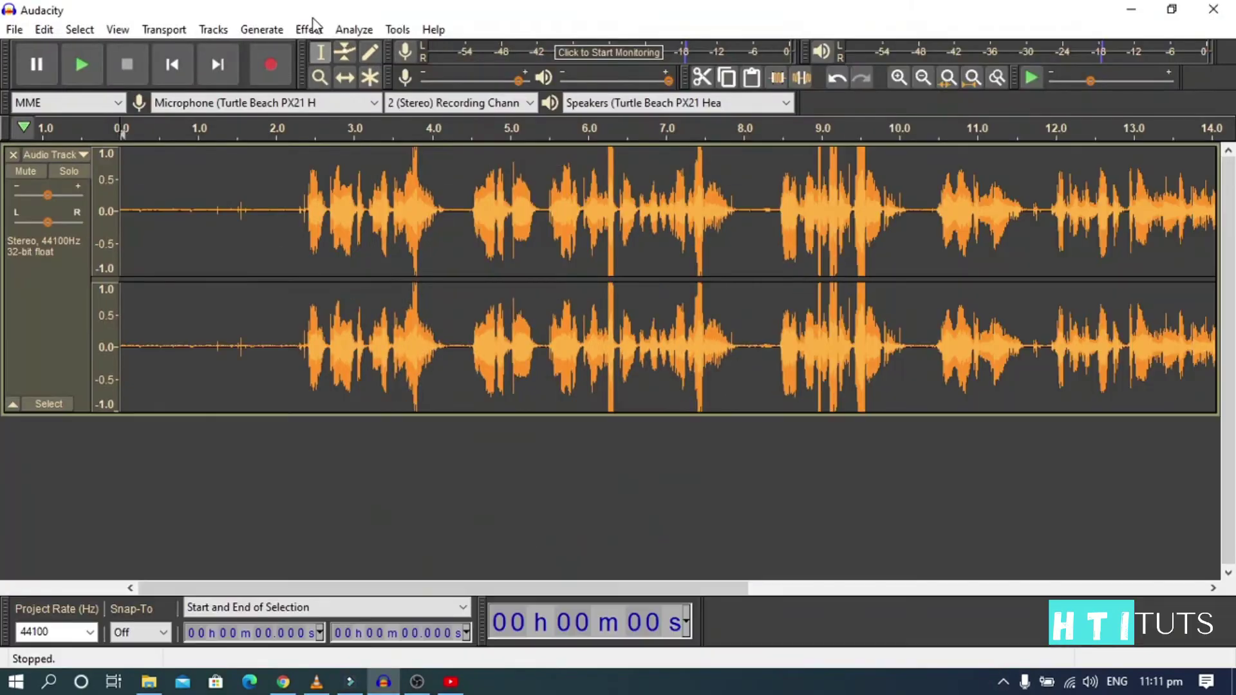
click(310, 30)
mouse_move(352, 16)
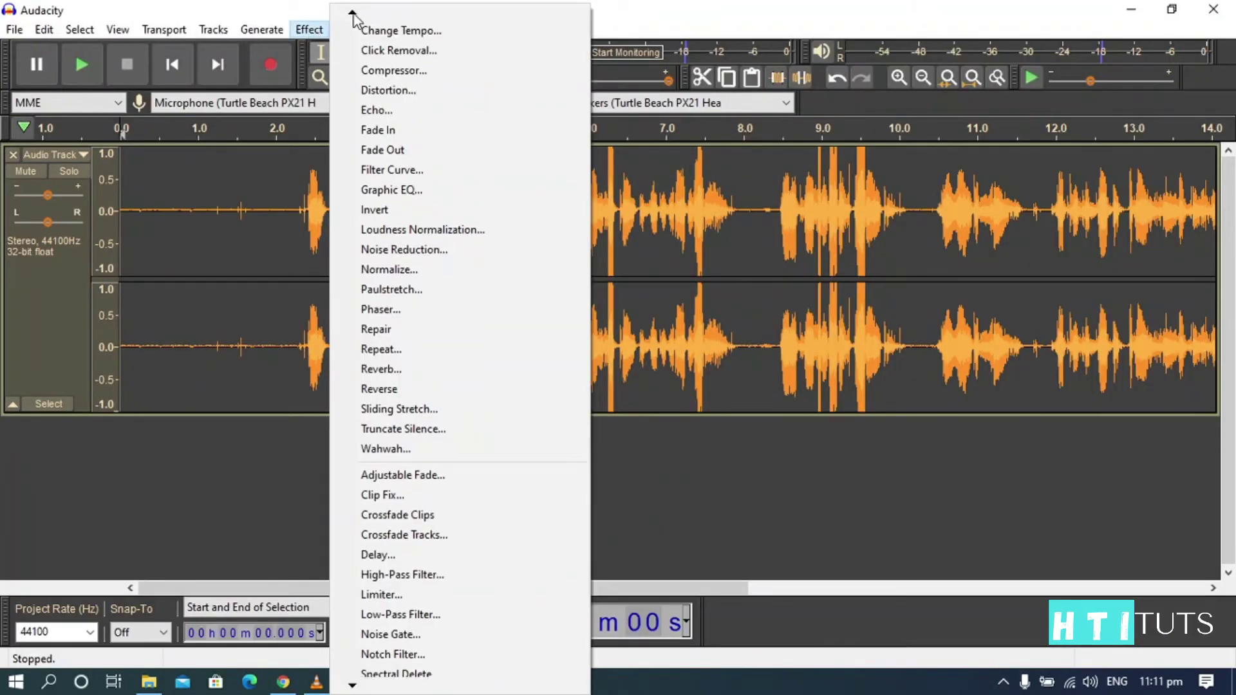
click(278, 139)
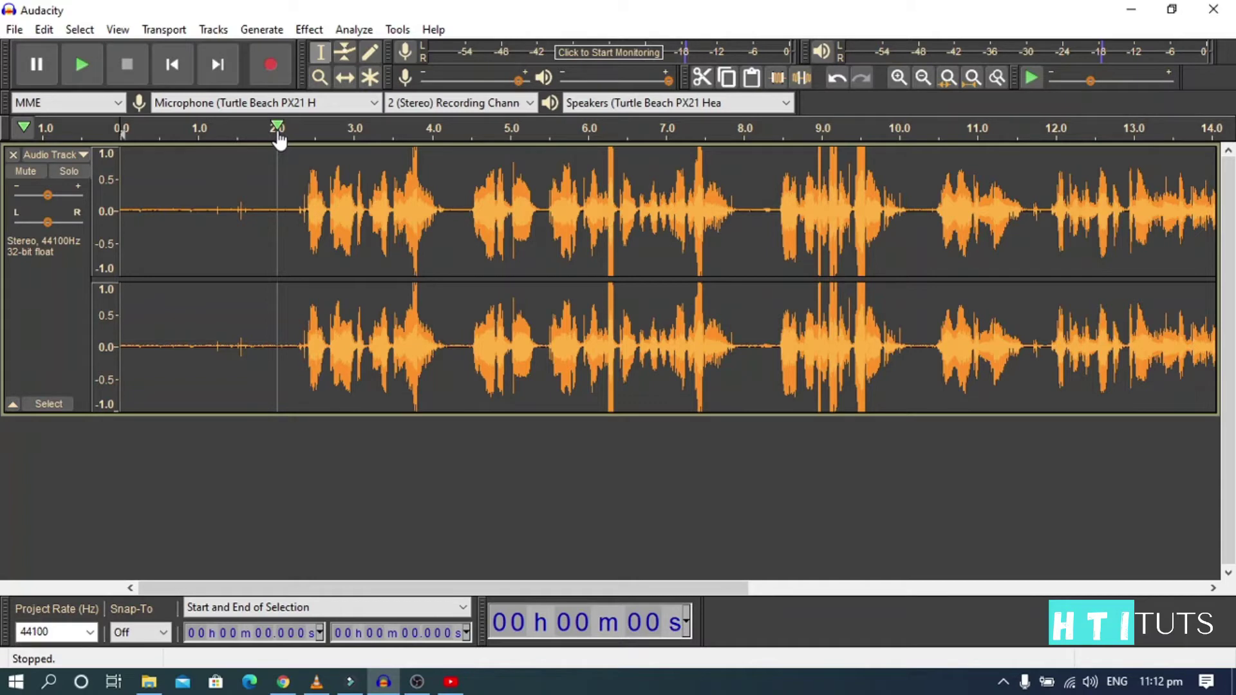
click(278, 137)
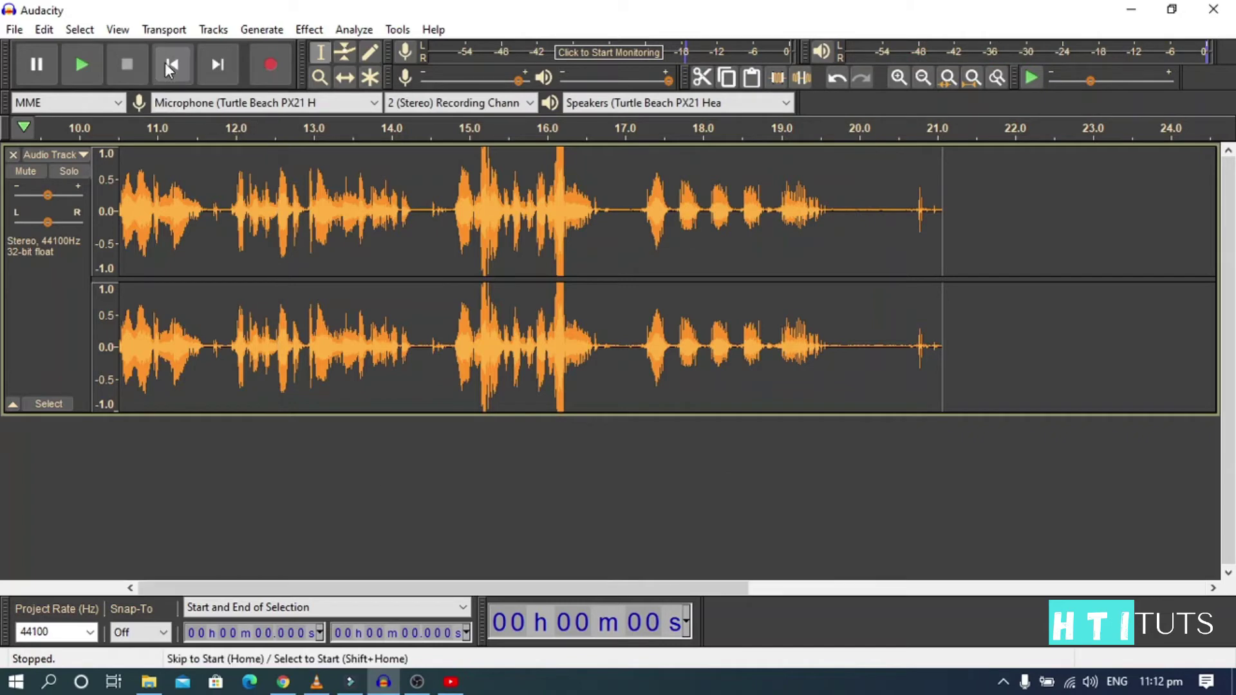
Step: Select the whole voice track and apply Change Pitch with a -20 percent change
click(172, 65)
click(50, 305)
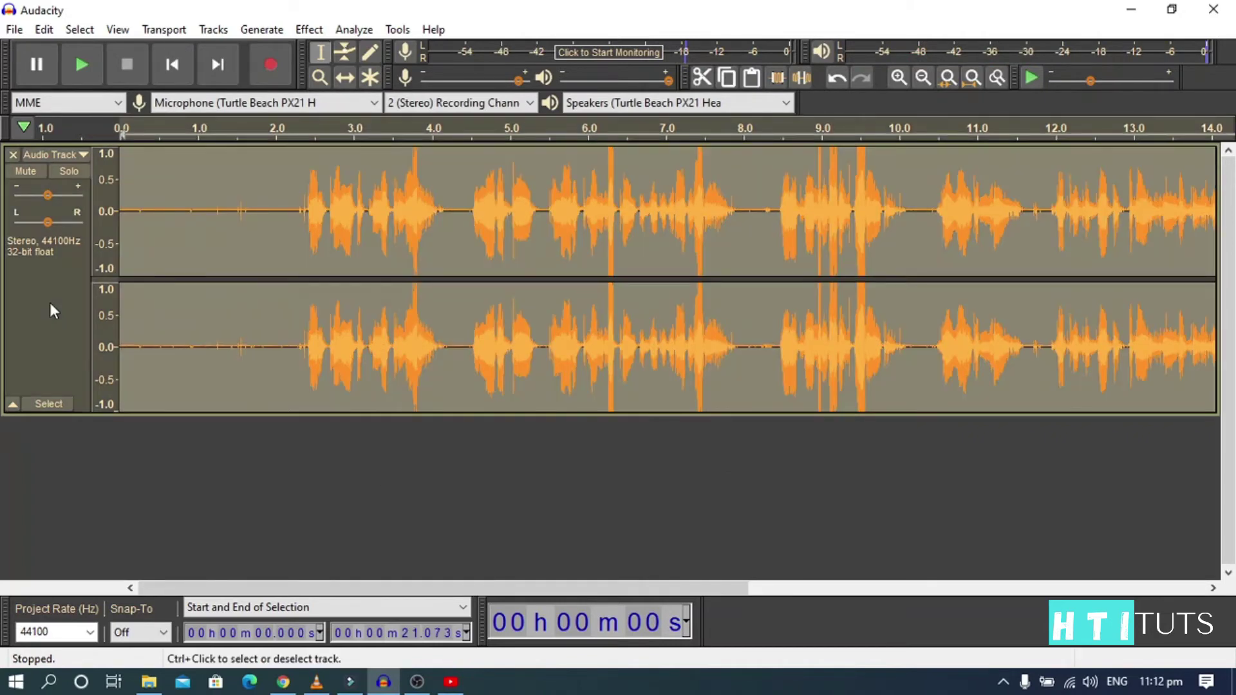
click(310, 31)
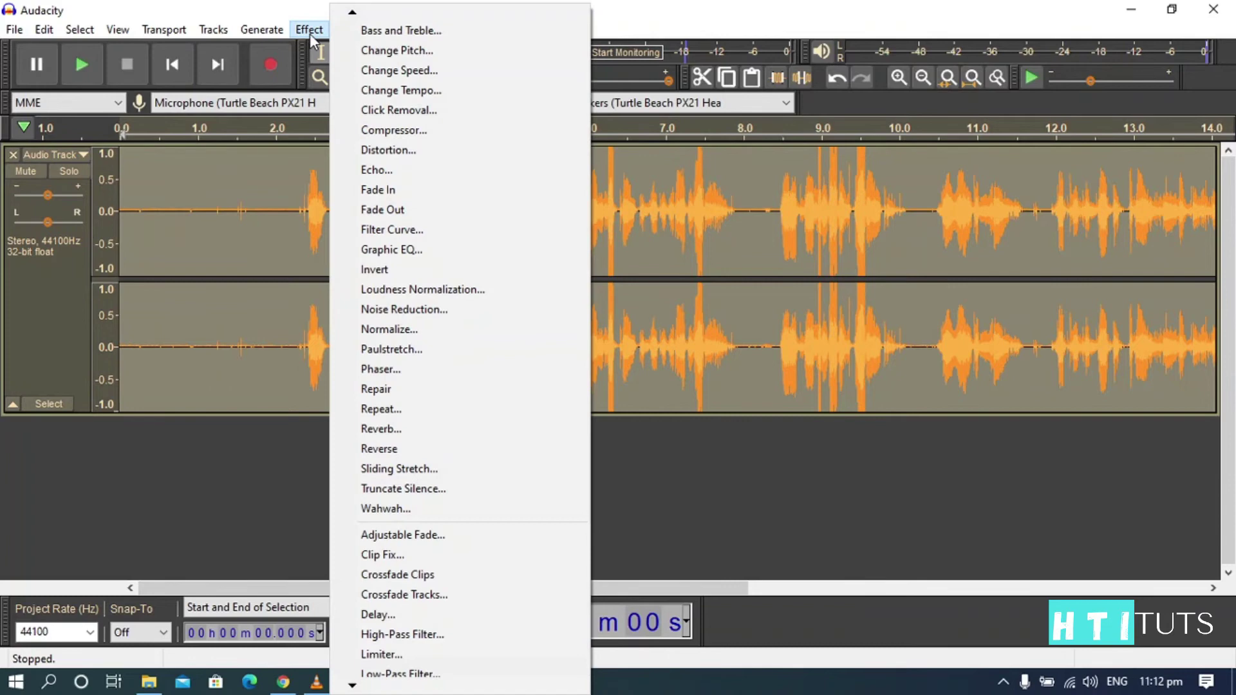
click(371, 51)
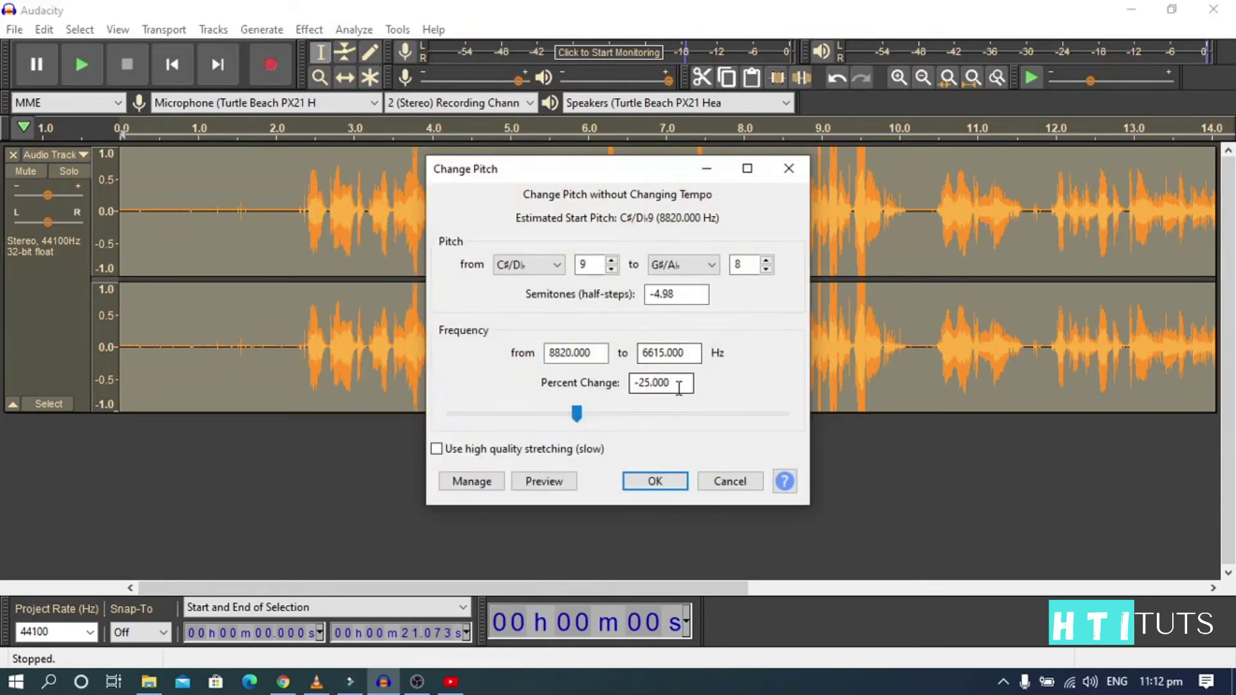
text(0)
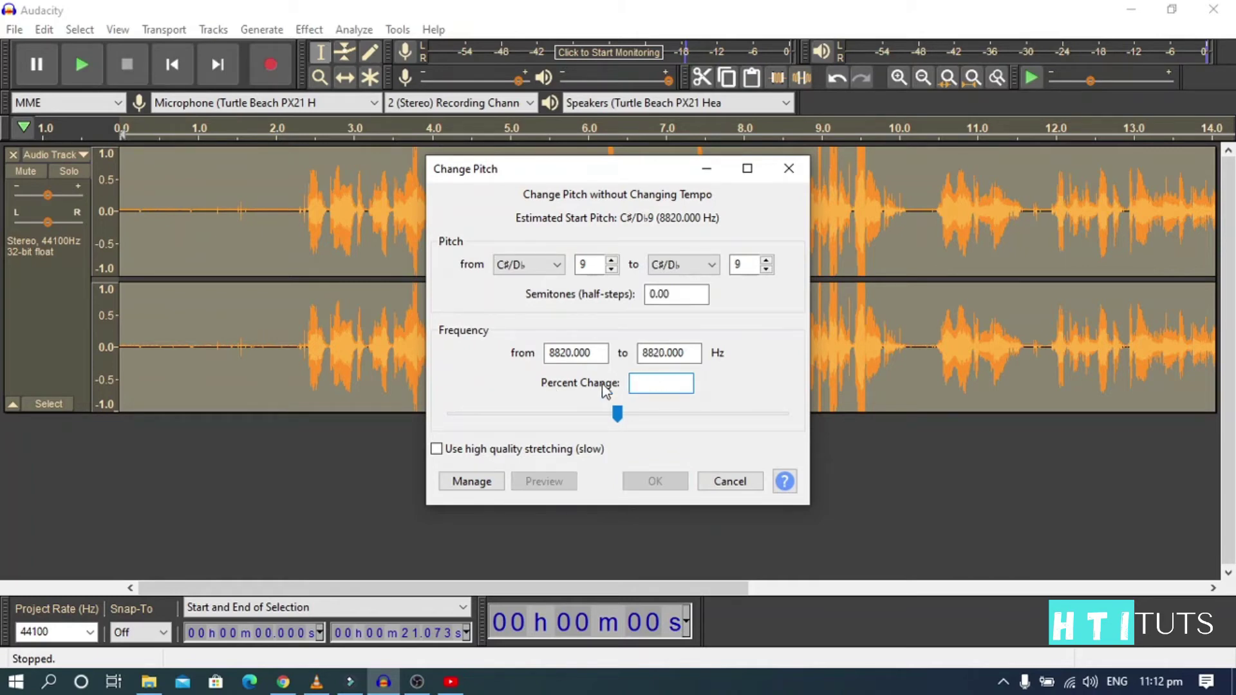
text(-20.000)
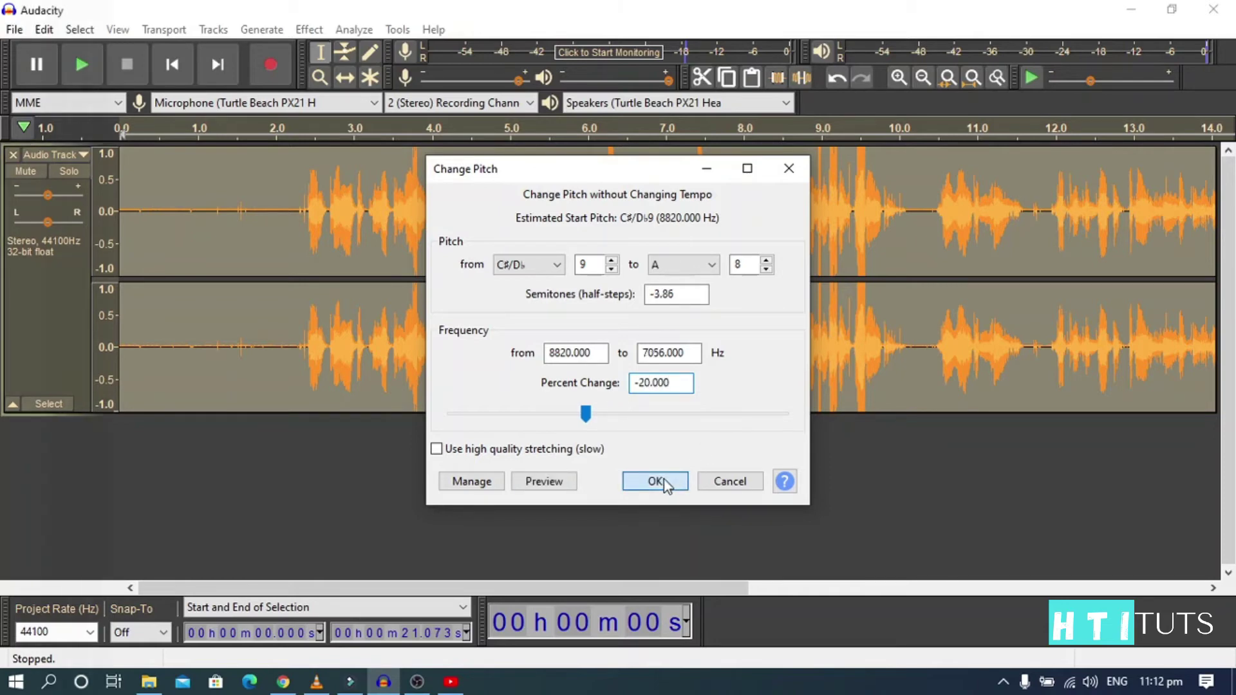
click(663, 481)
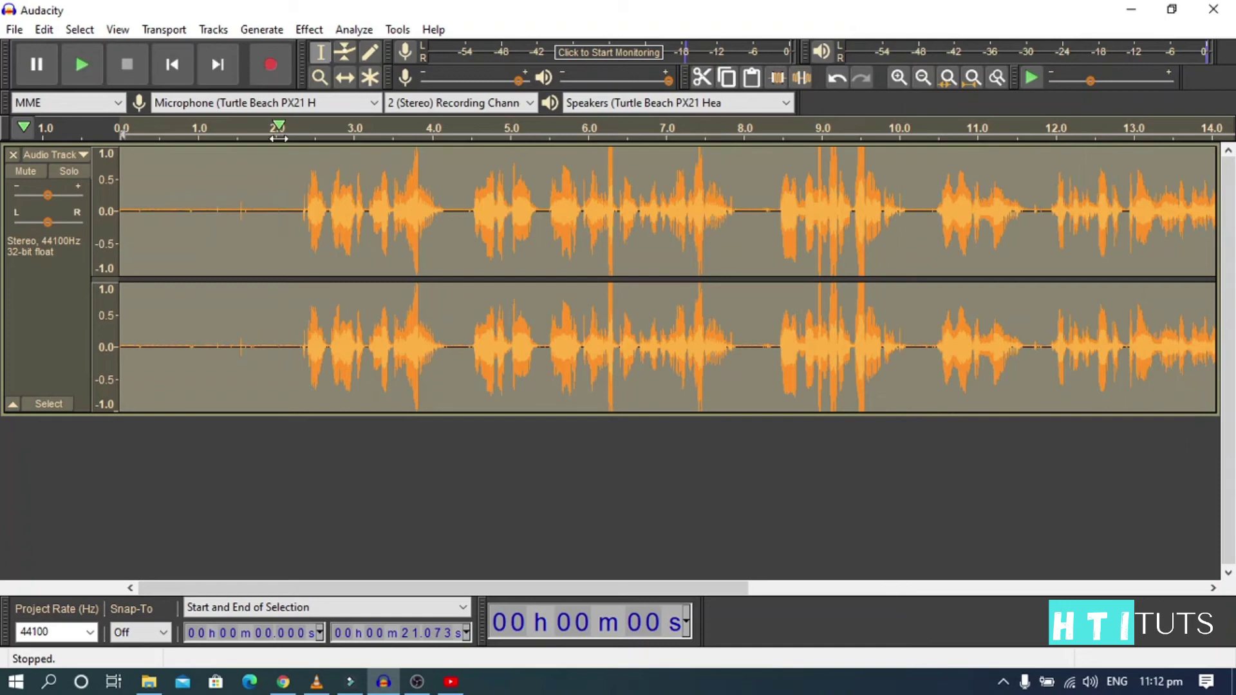
click(278, 133)
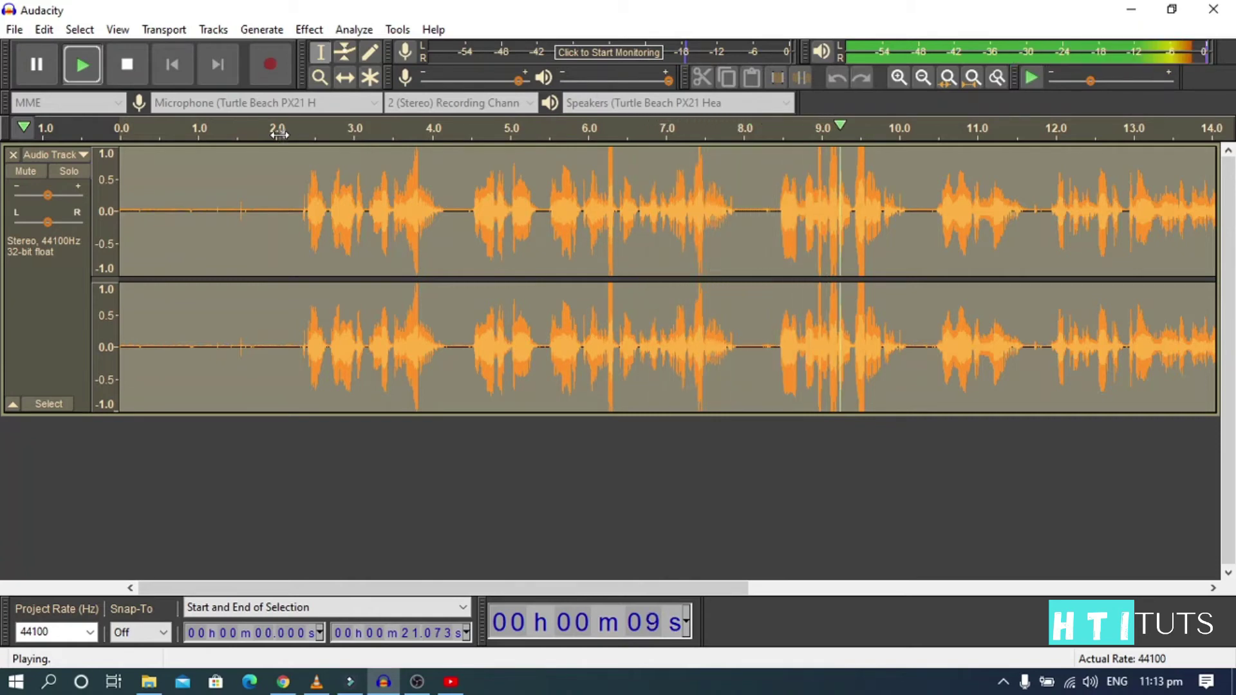
click(279, 133)
click(279, 133)
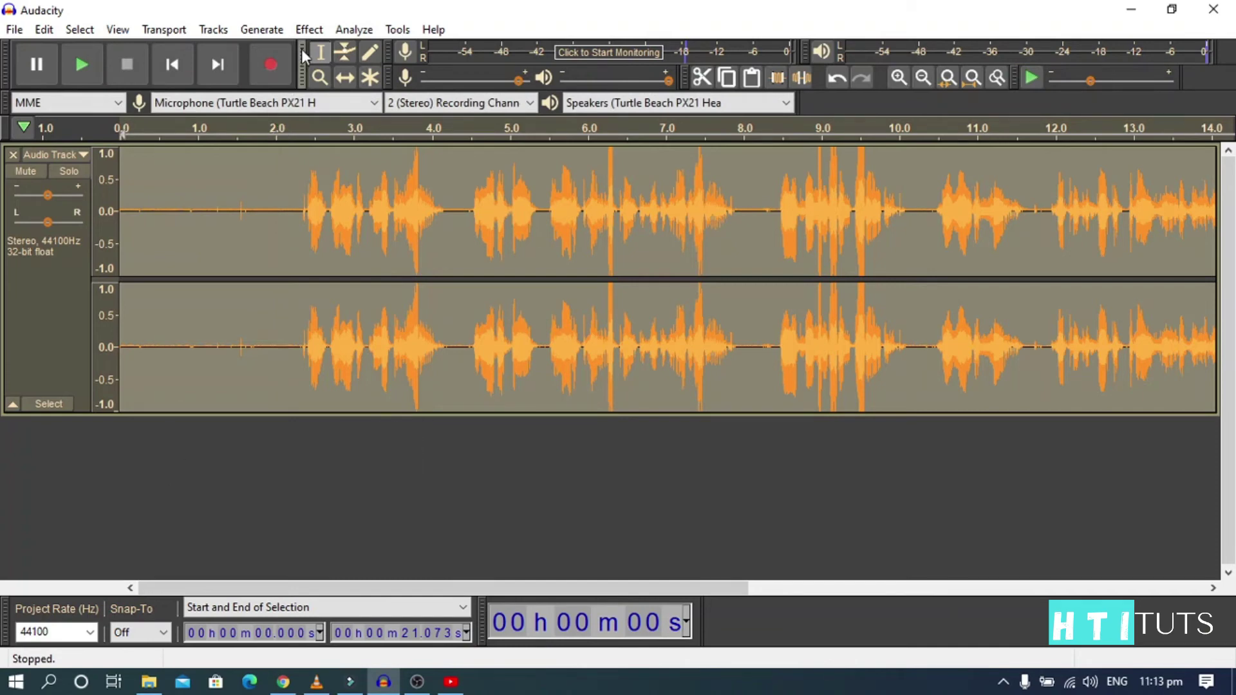
Step: Apply Reverb with 75% room size, 50% reverberance and 2 ms pre-delay
click(310, 31)
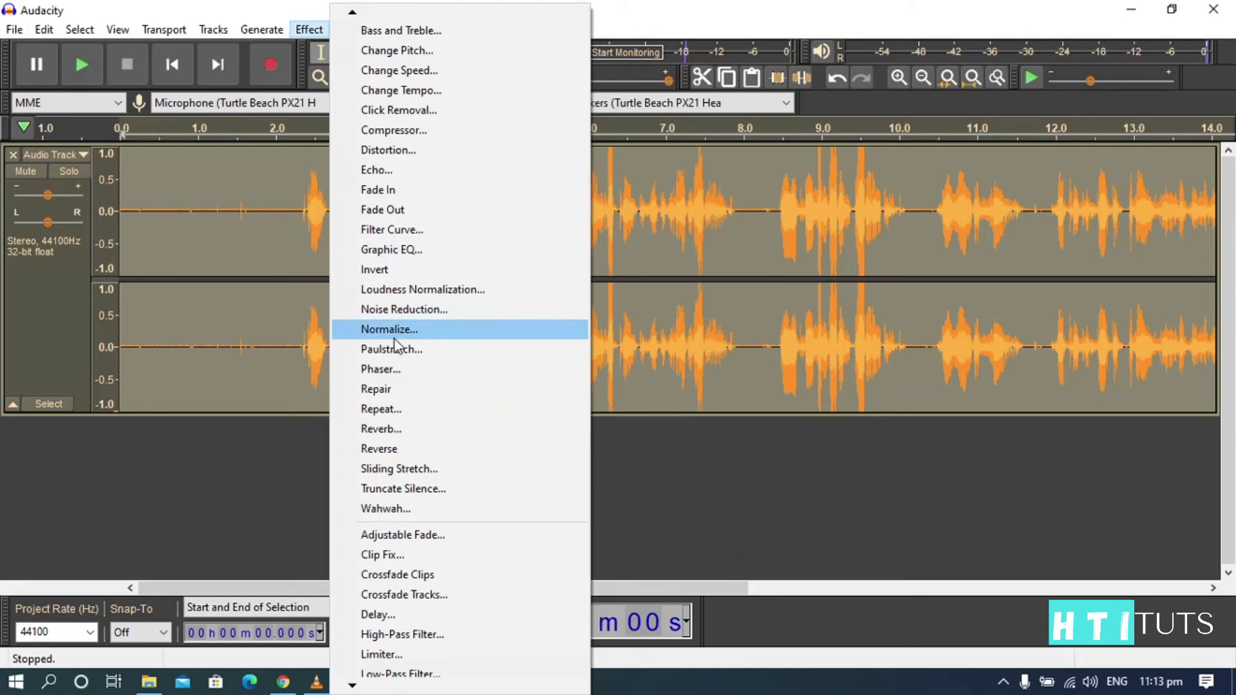
click(397, 430)
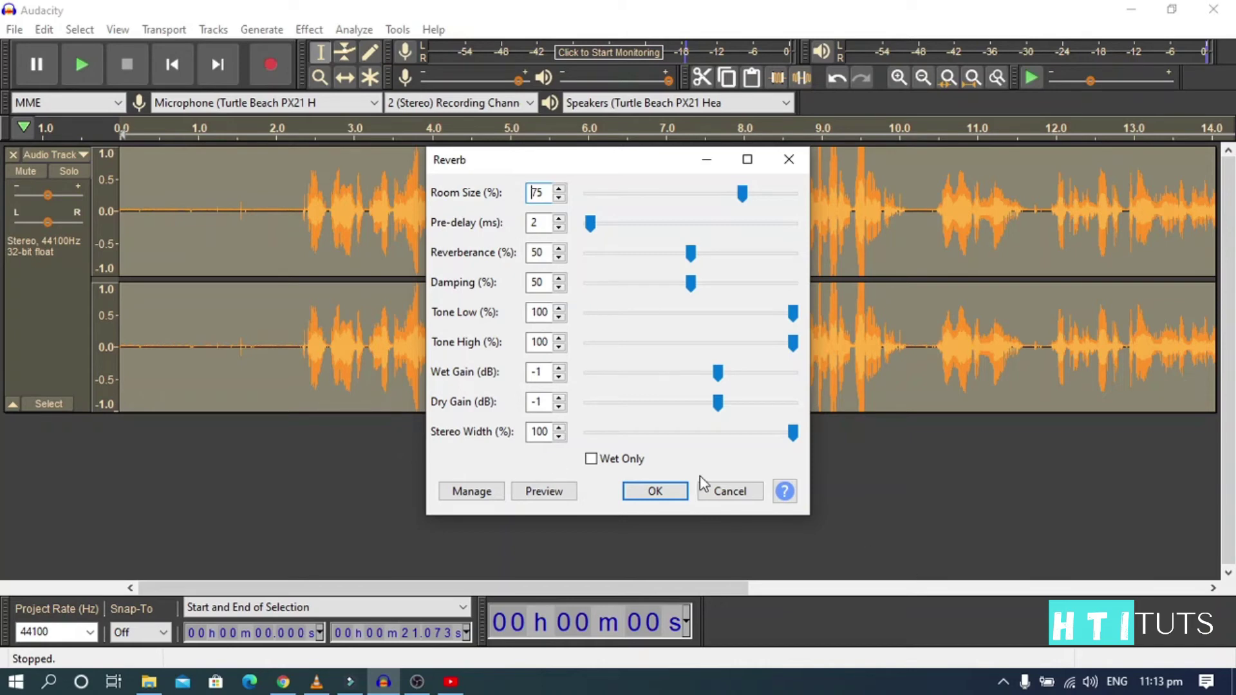
click(678, 493)
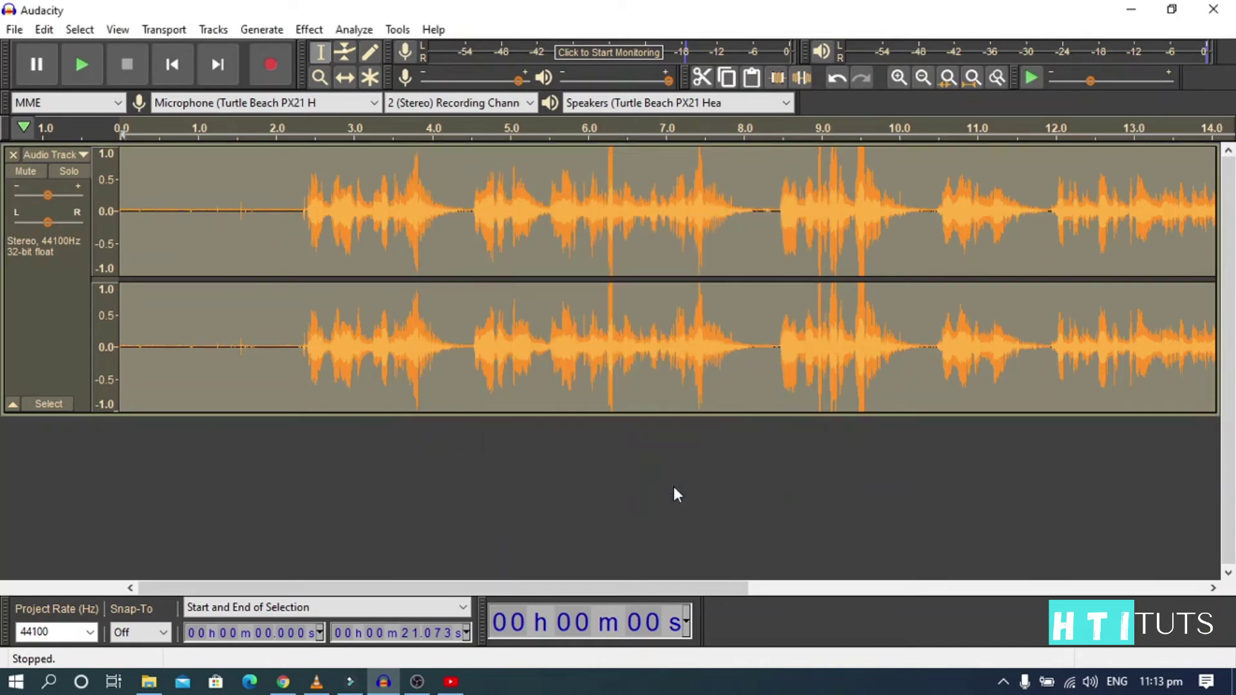
Step: Quick-Play the processed voice from the 2.0-second mark on the timeline ruler
click(278, 127)
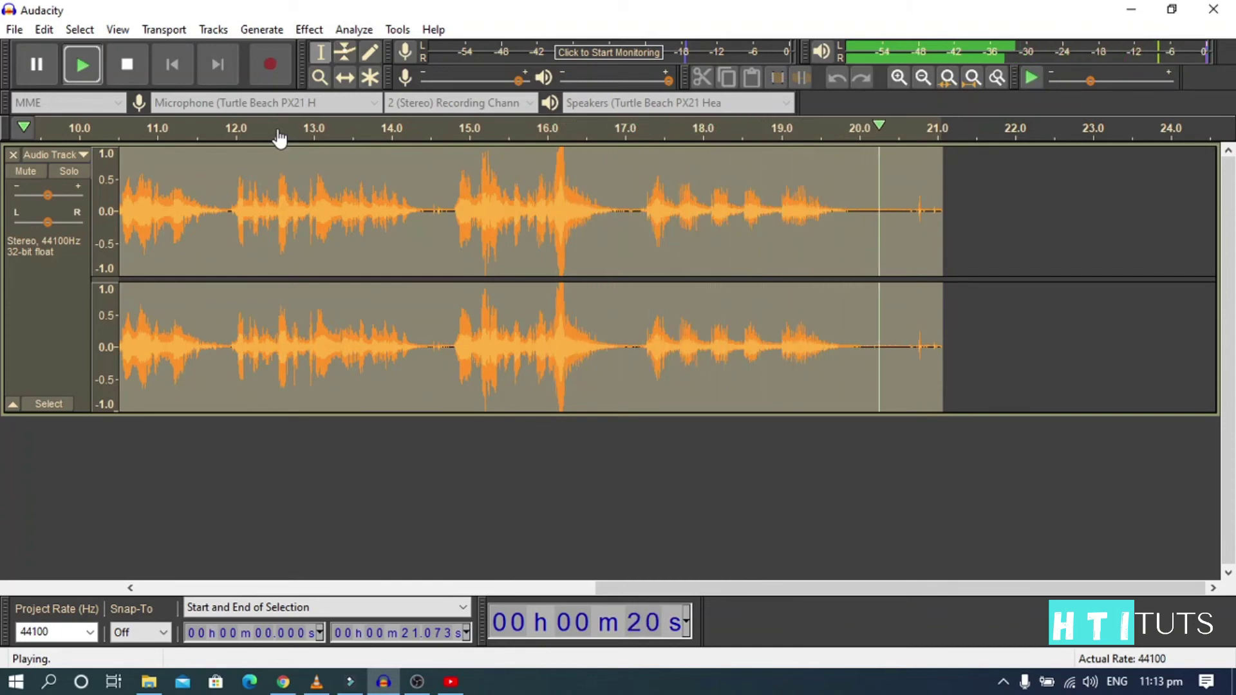
Step: Stop the playback of the processed voice with Space
key(space)
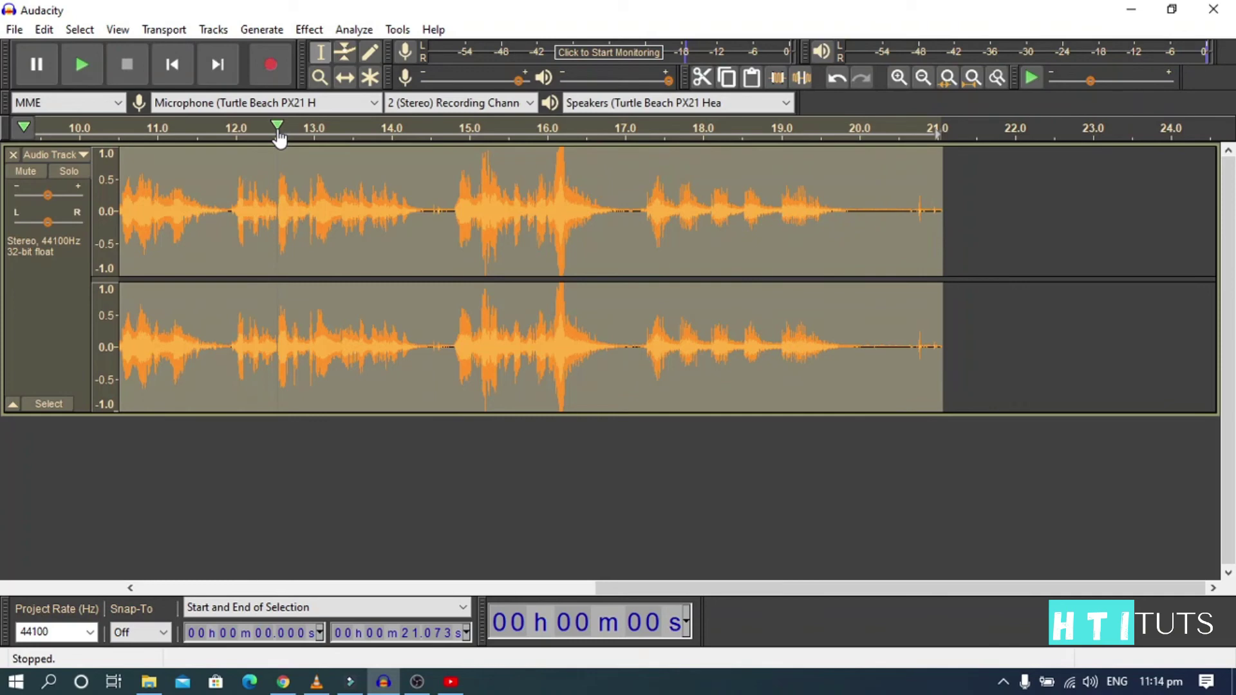